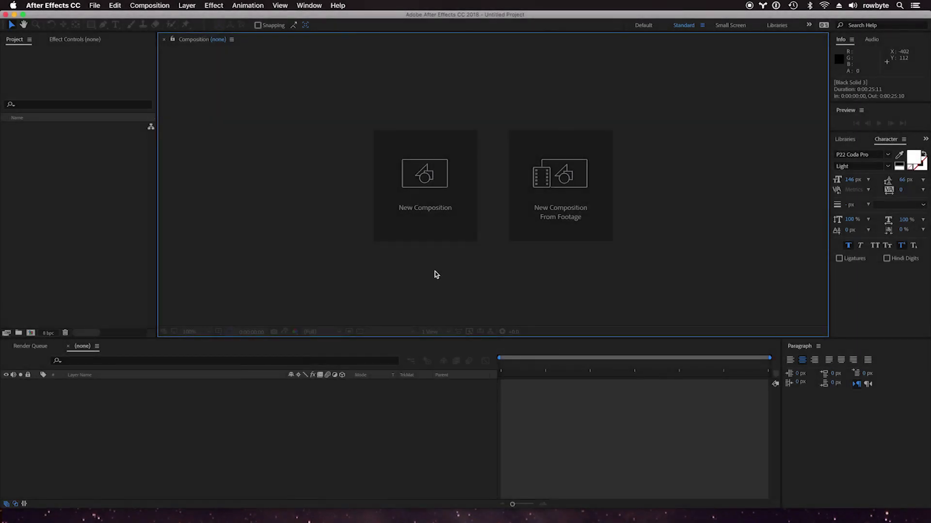
- Create a new composition and add a black solid layer to it
left_click(428, 234)
left_click(540, 375)
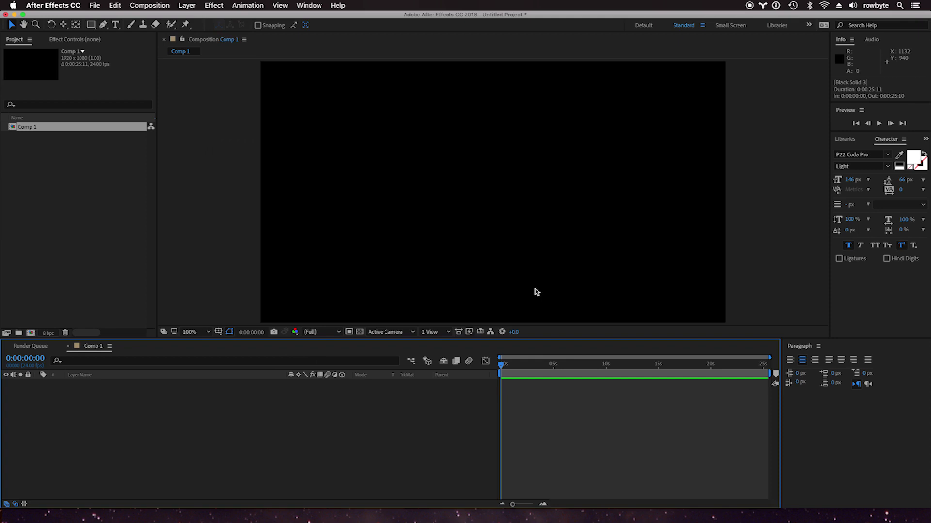
key("super+y")
key("Return")
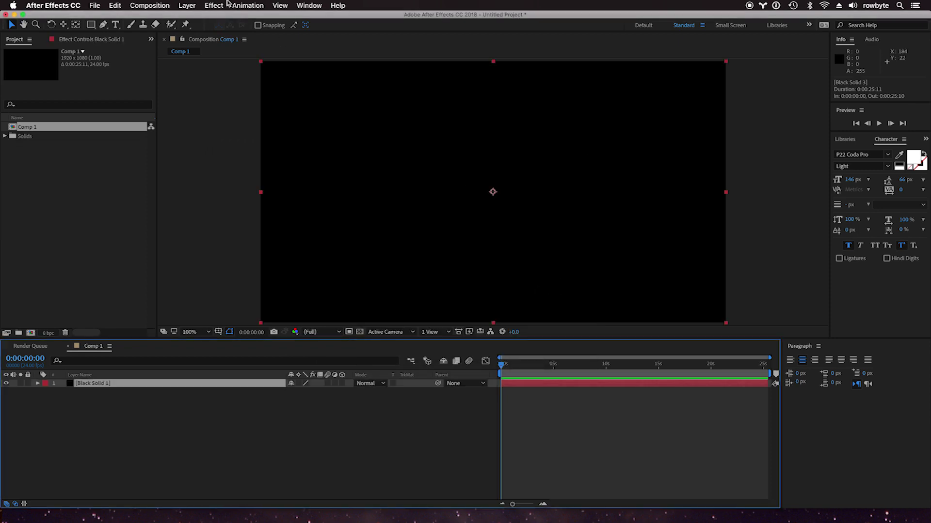
- Apply Rowbyte's Aura effect to the black solid and advance time so rings appear
left_click(211, 5)
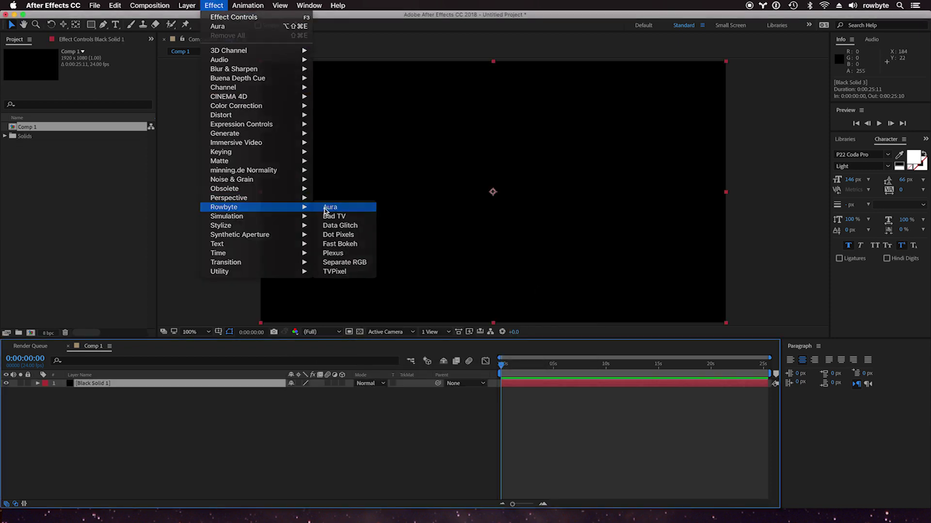
left_click(328, 209)
left_click_drag(509, 362, 579, 356)
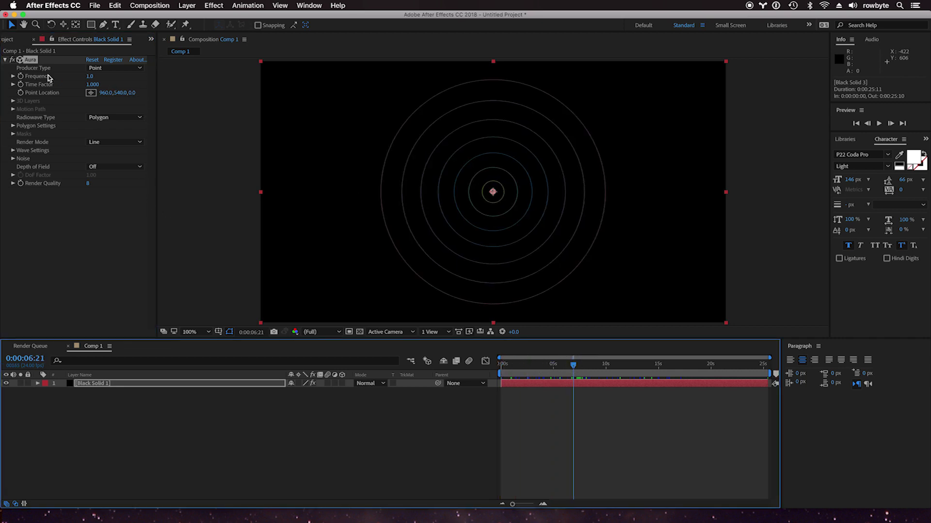
left_click(91, 94)
- Add a Null Object layer and make it 3D
left_click(191, 6)
mouse_move(207, 17)
left_click(331, 58)
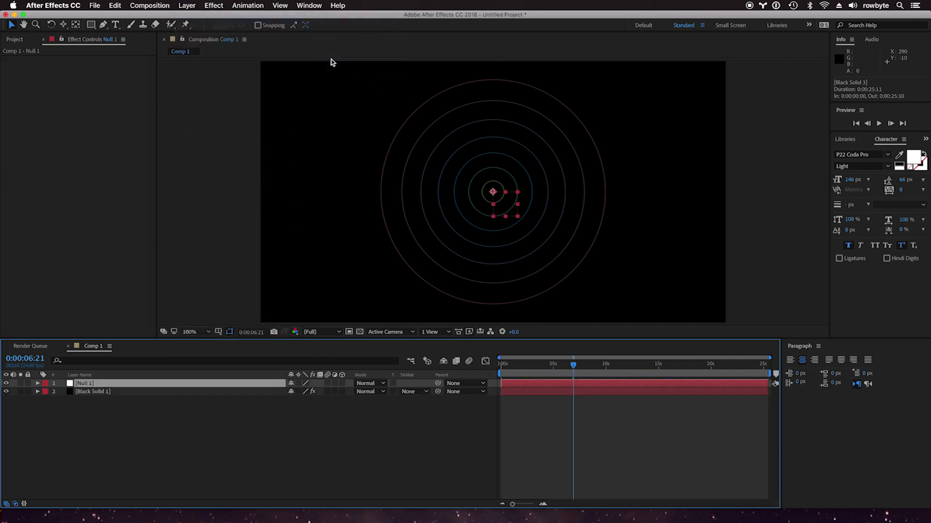
left_click(343, 384)
- Set Black Solid's Aura Producer Type to 3D Layers
left_click(219, 393)
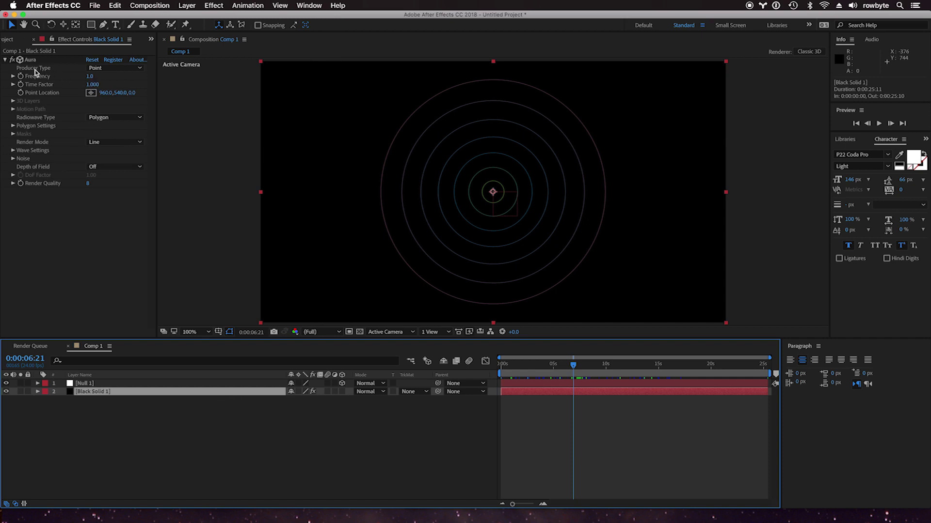
left_click(98, 69)
left_click(104, 87)
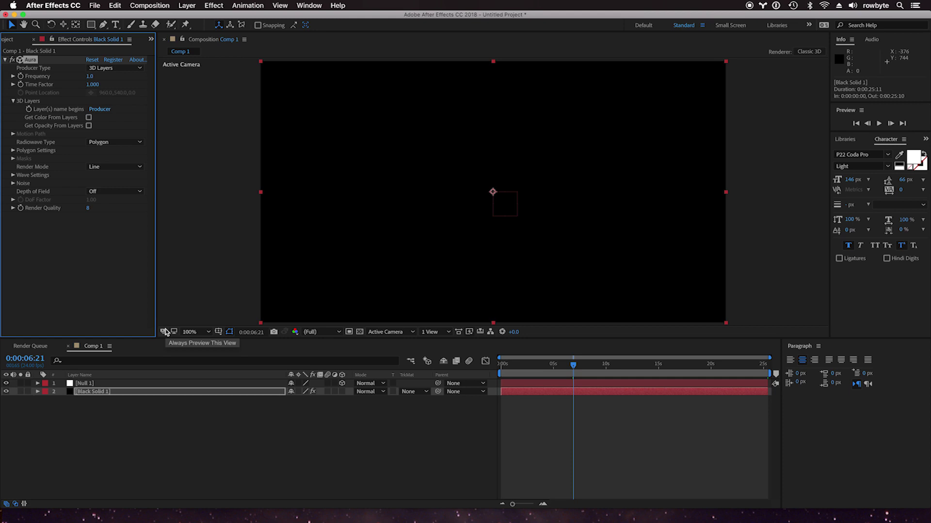
left_click(527, 364)
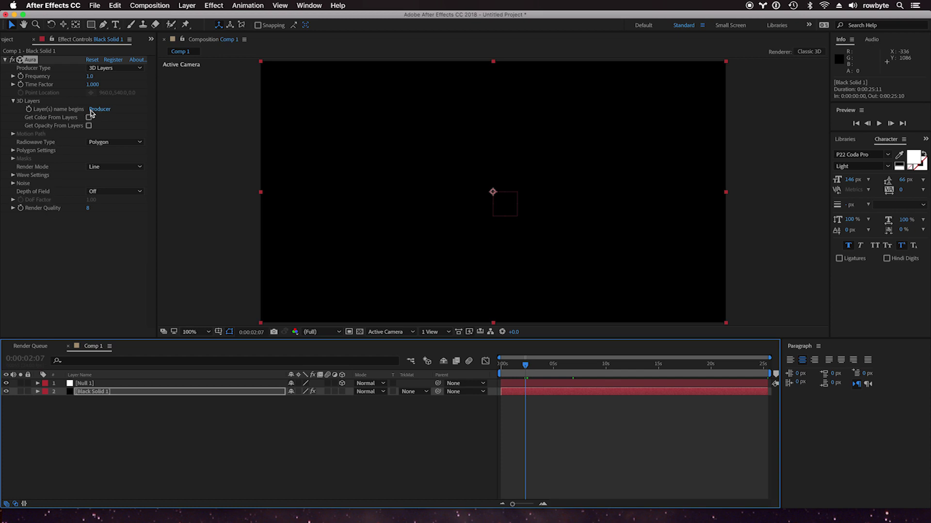
- Rename Null 1 to 'Producer' and drag it left so its rings expand there
left_click(90, 384)
key("Return")
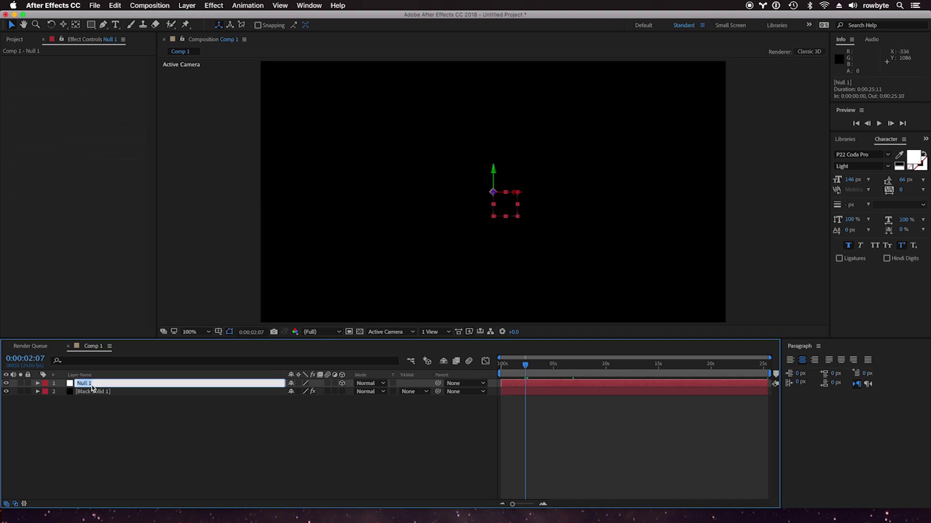
type("Producer")
key("Return")
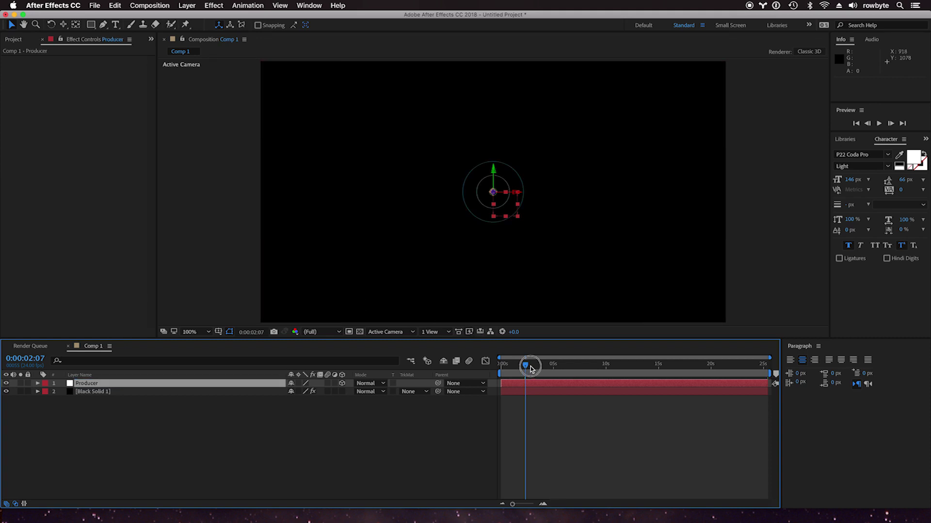
left_click_drag(519, 362, 564, 363)
left_click_drag(513, 195, 356, 264)
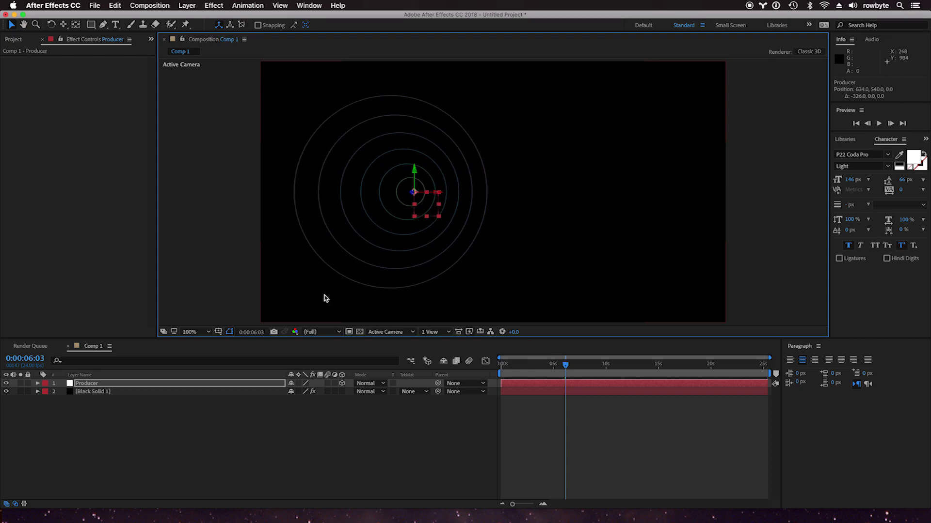
left_click(173, 387)
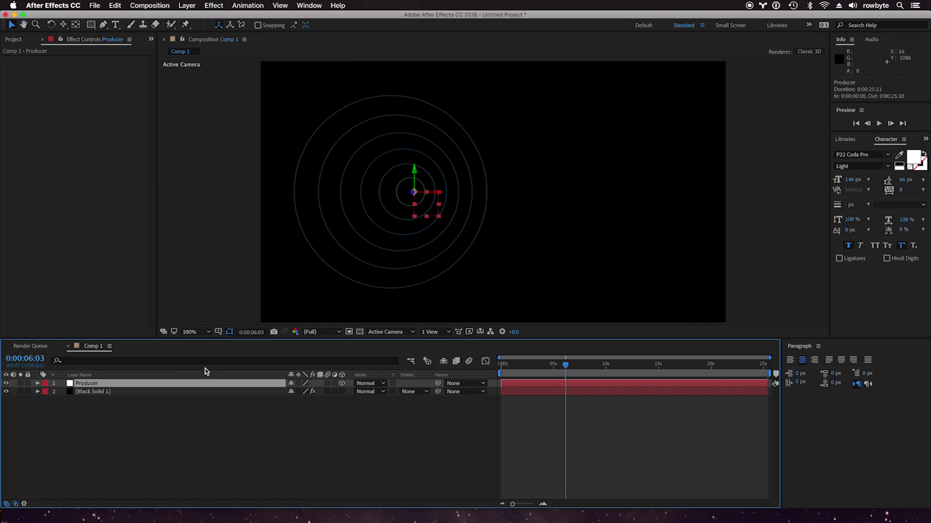
- Show Producer's rotation, try tilting its Y Rotation, then reset it to 0
key("r")
mouse_move(300, 408)
left_mouse_down()
mouse_move(346, 407)
mouse_move(275, 409)
left_mouse_up()
key("Return")
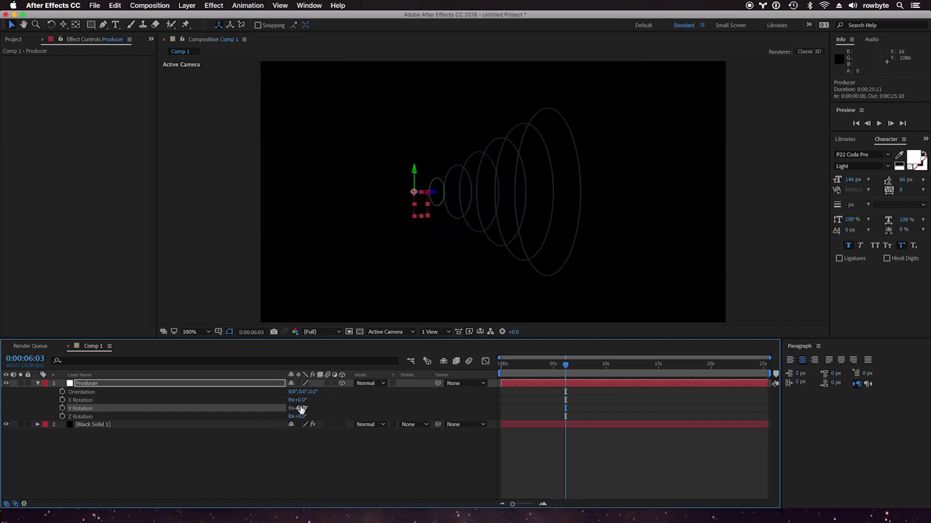
left_click(301, 409)
key("Return")
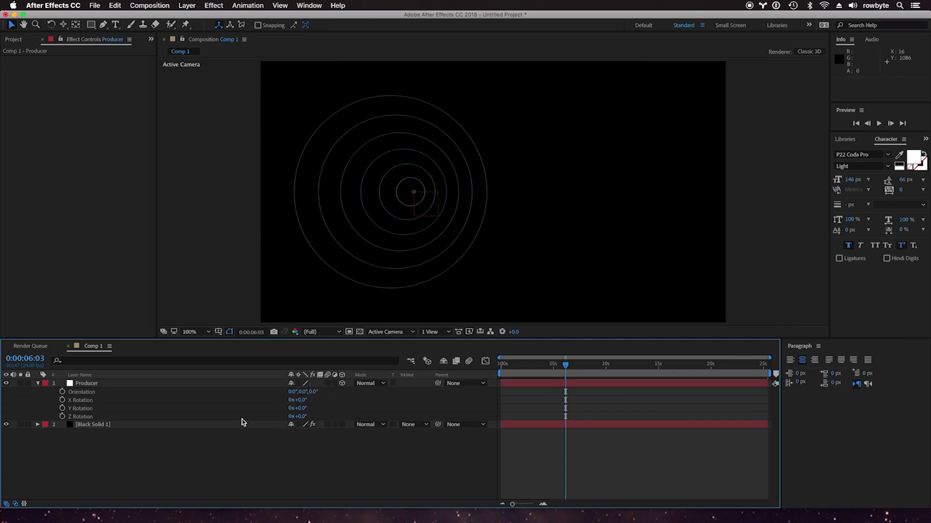
- Try tilting Producer's Y Orientation, then undo the change
left_click(231, 387)
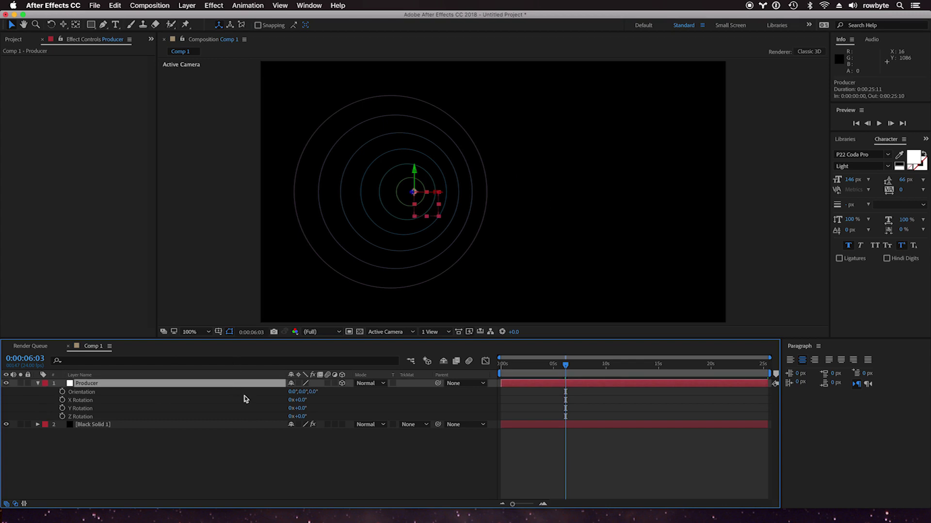
left_click_drag(304, 392, 313, 395)
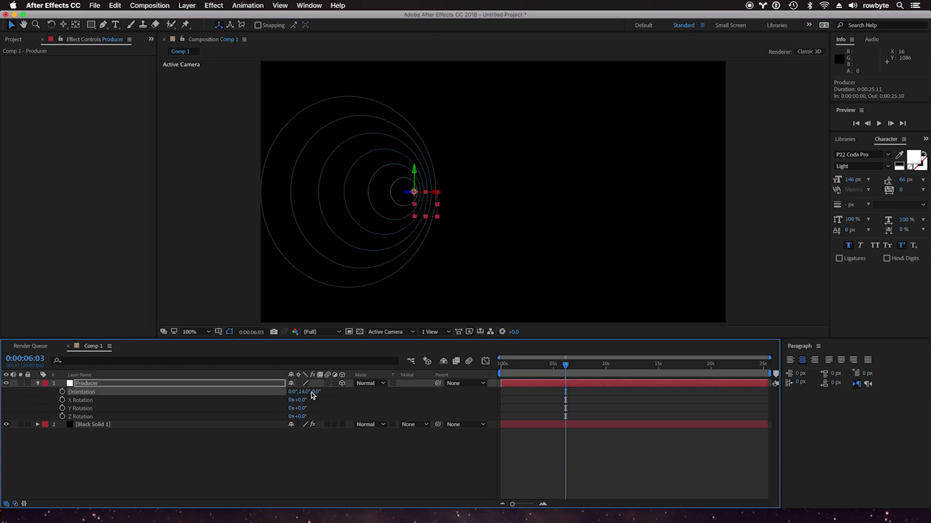
key("ctrl+z")
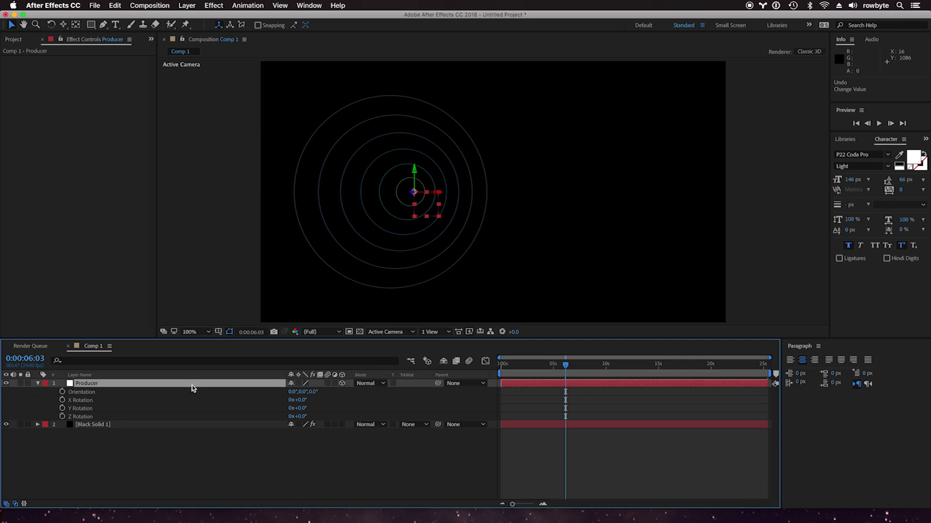
- Duplicate Producer as Producer 2, shift its X position right, and preview both ring sets
key("ctrl+d")
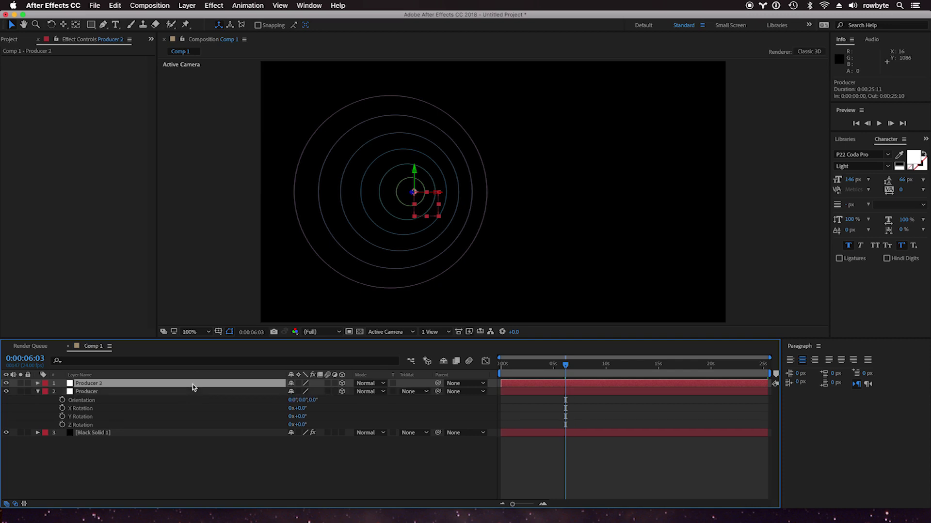
key("p")
mouse_move(291, 391)
left_mouse_down()
mouse_move(525, 388)
mouse_move(633, 366)
left_mouse_up()
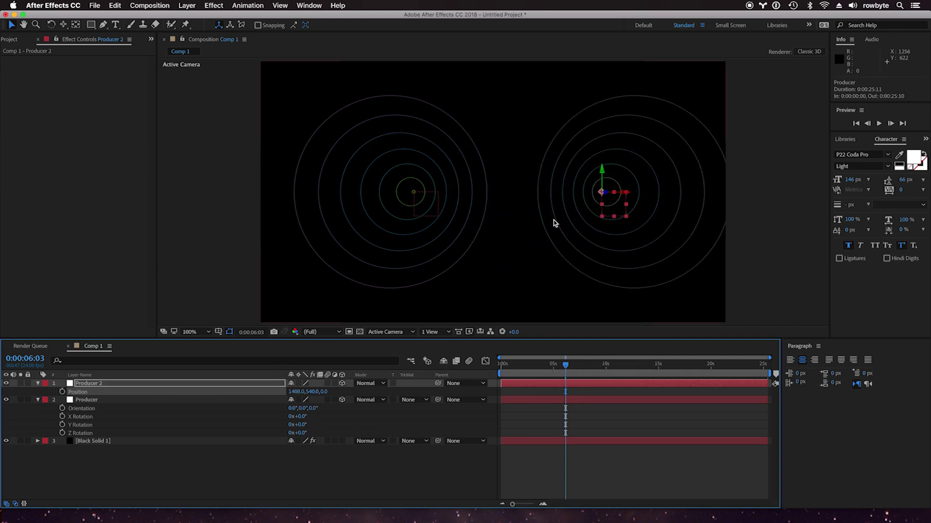
left_click_drag(505, 367, 634, 372)
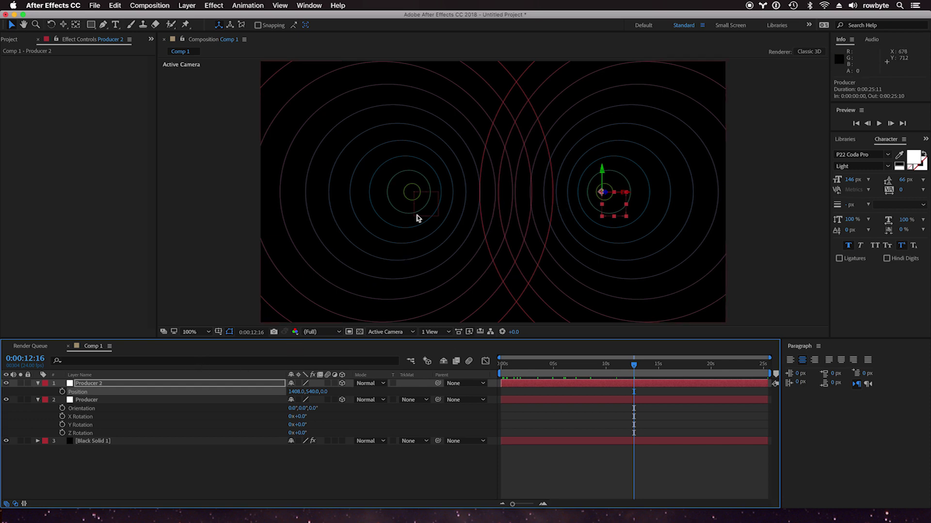
left_click(534, 364)
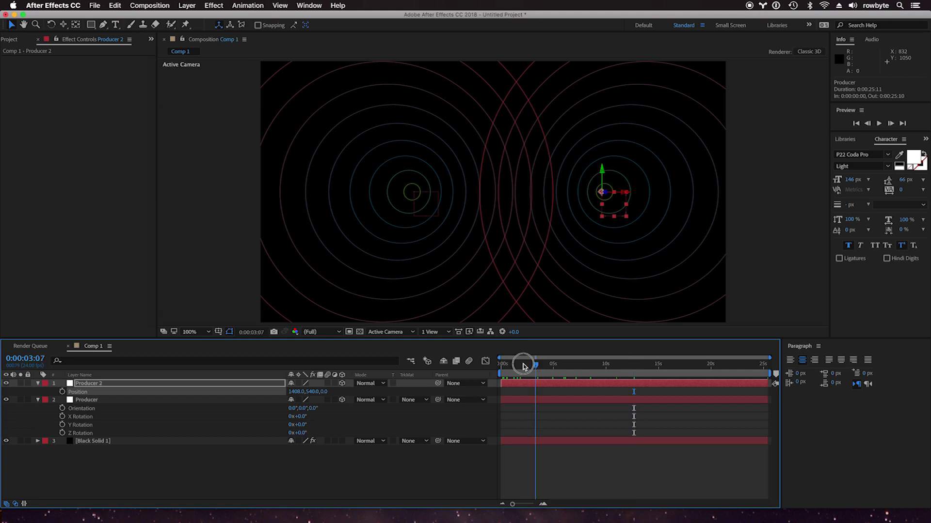
- On Black Solid 1's Aura, take colour from layers and uncheck Color Gradient Over Time
left_click(90, 441)
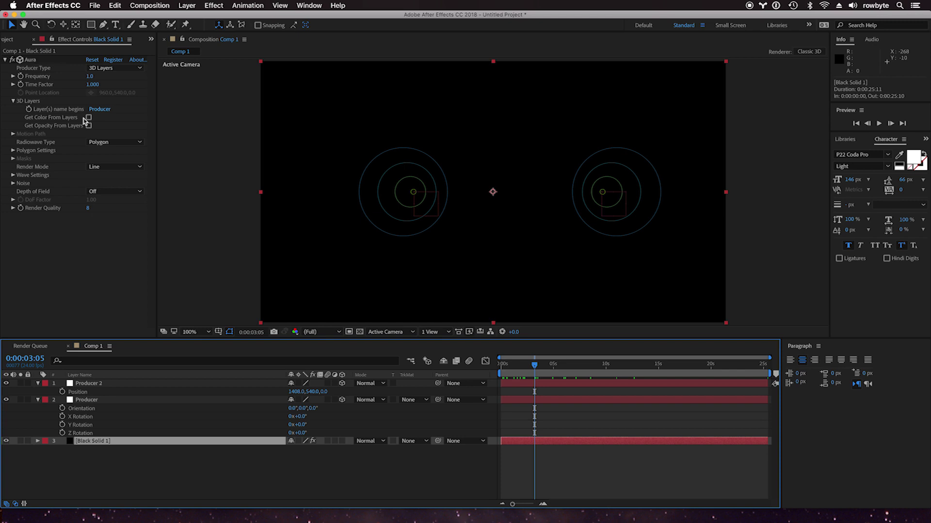
left_click(88, 118)
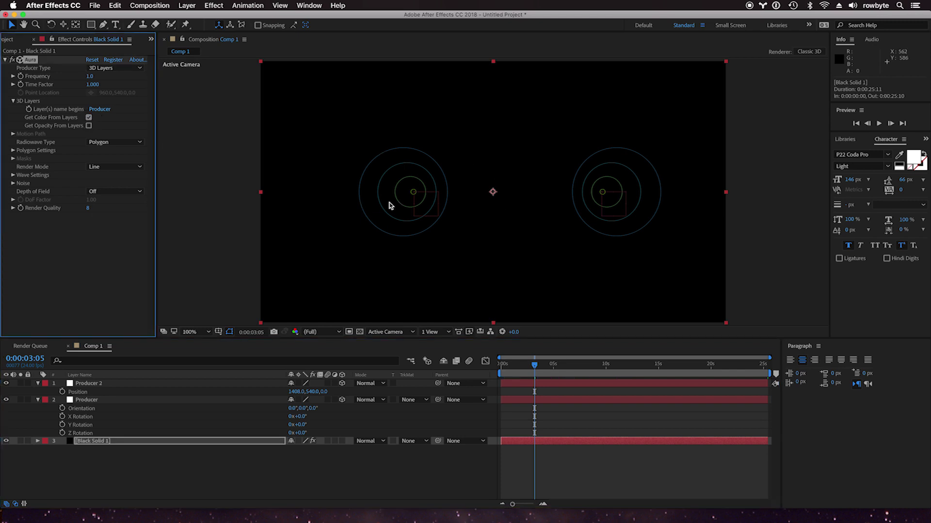
left_click(13, 177)
scroll(7, 180, "down", 3)
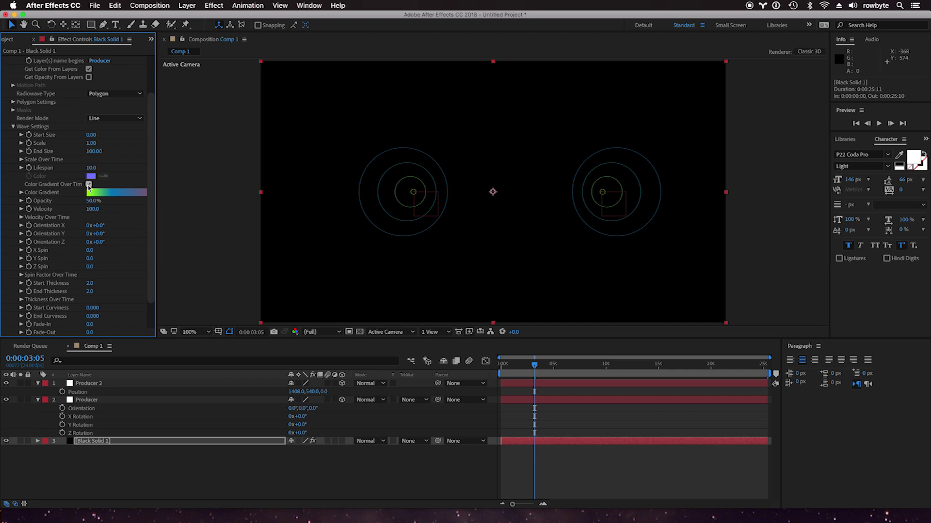
left_click(89, 185)
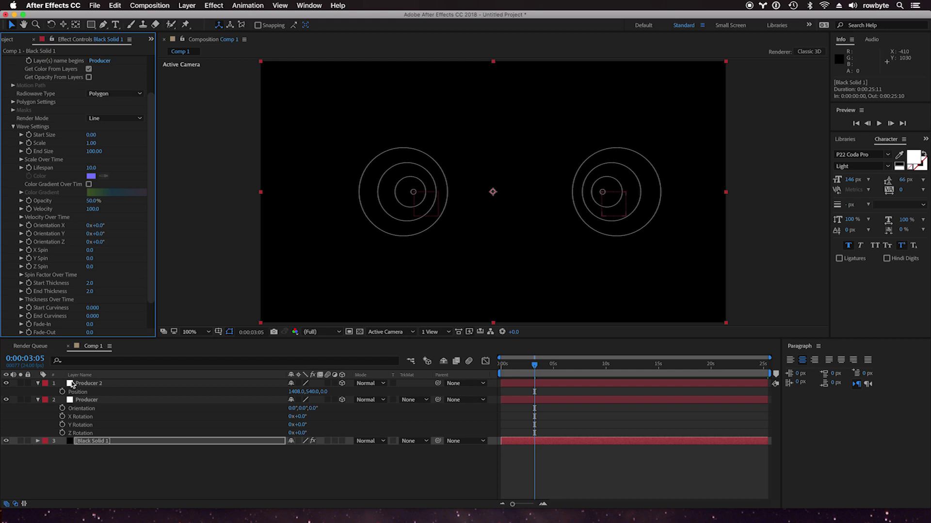
- Set the Producer null's colour to magenta in its solid settings
left_click(90, 402)
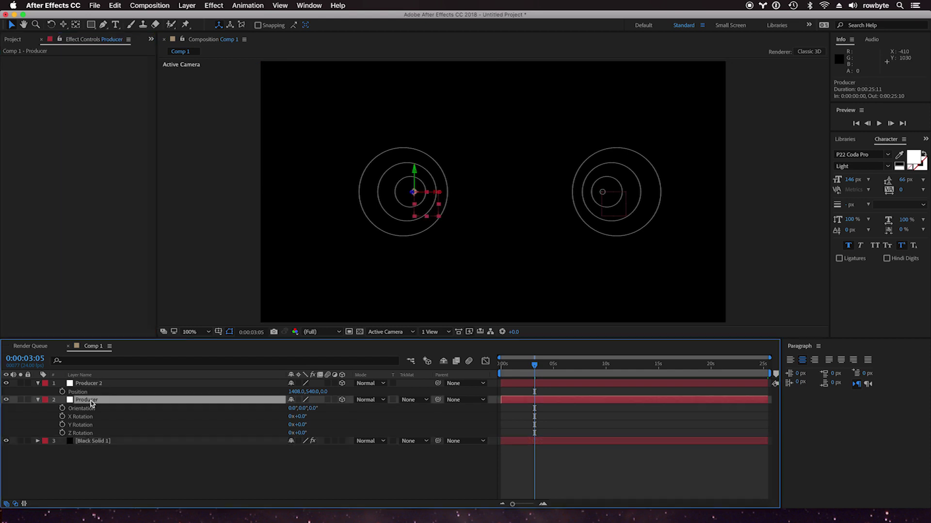
key("super+shift+y")
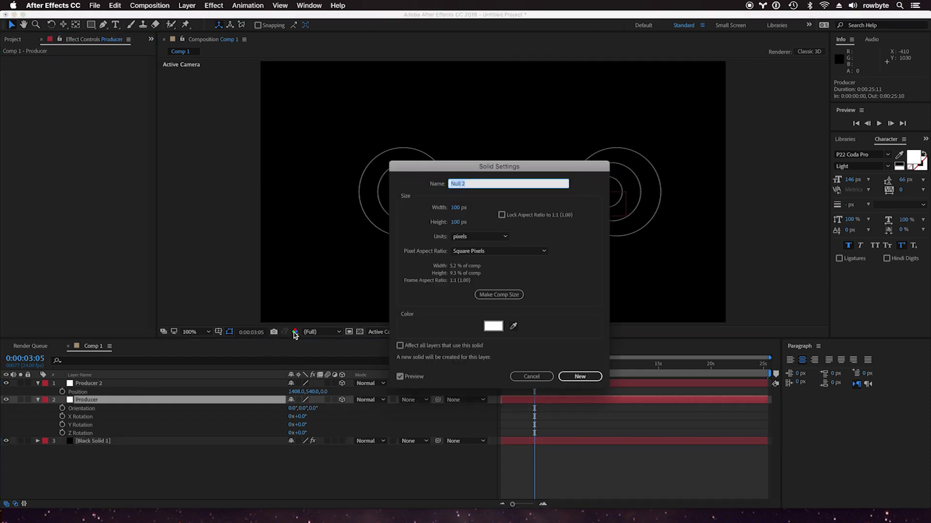
left_click(497, 326)
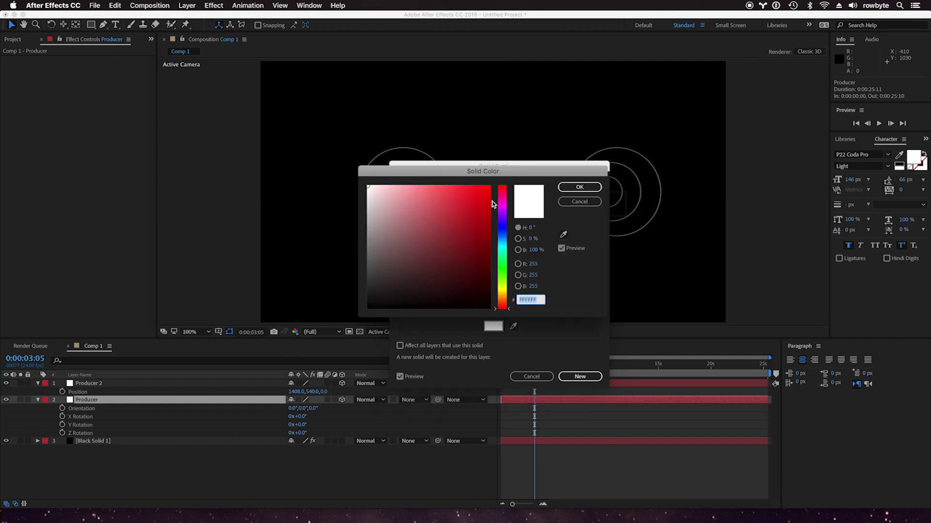
type("FD029E")
left_click(579, 187)
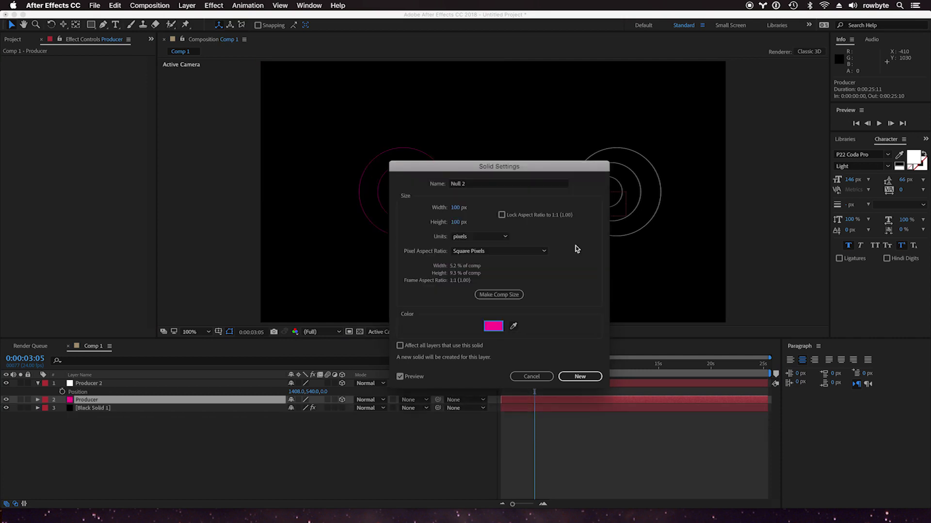
left_click(580, 378)
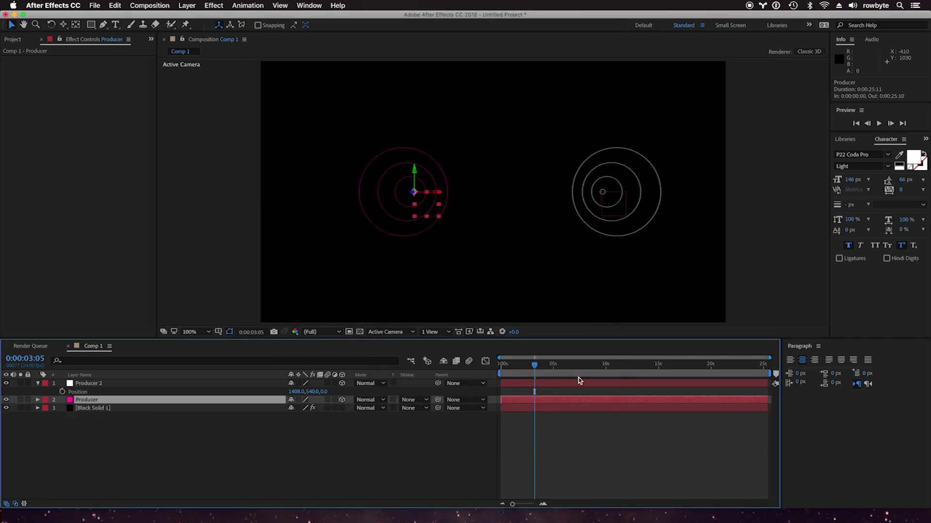
- Set Producer 2's colour to a saturated yellow in its solid settings
left_click(133, 384)
key("super+shift+y")
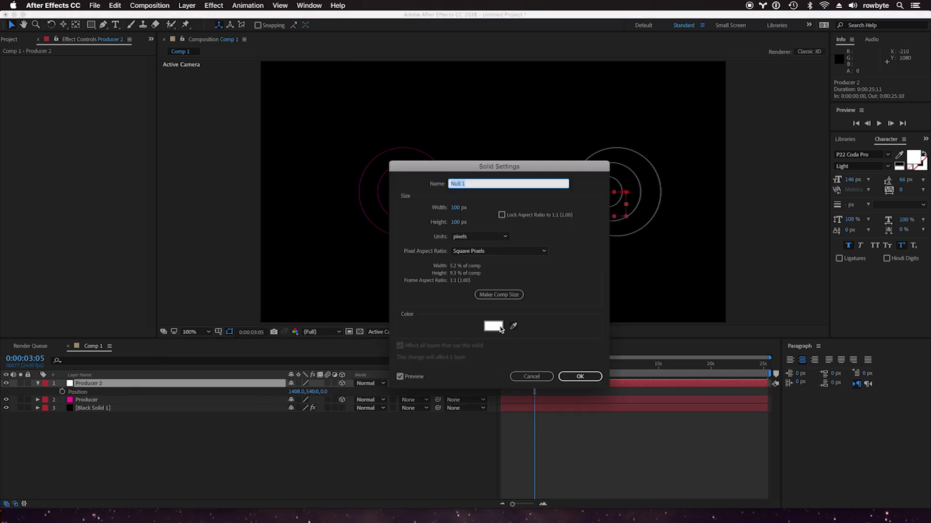
left_click(493, 326)
left_click(503, 288)
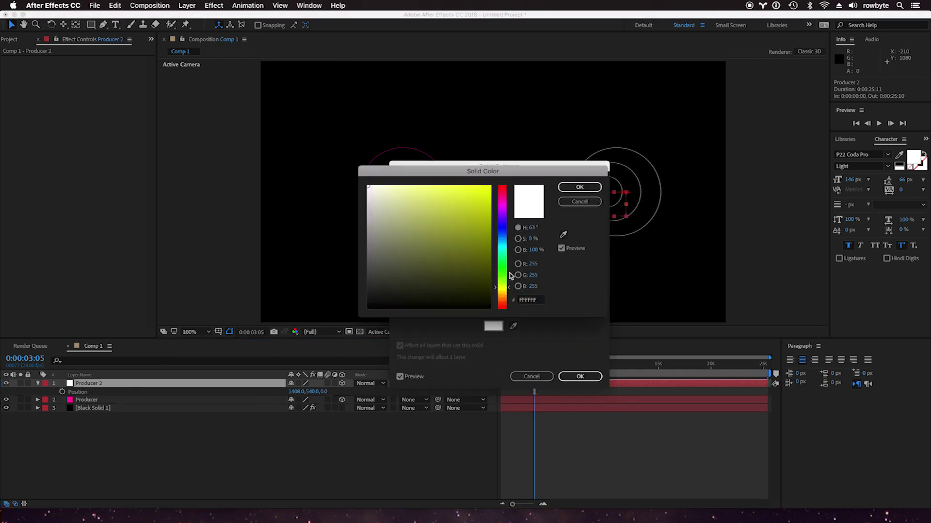
left_click(491, 186)
left_click(580, 187)
left_click(580, 377)
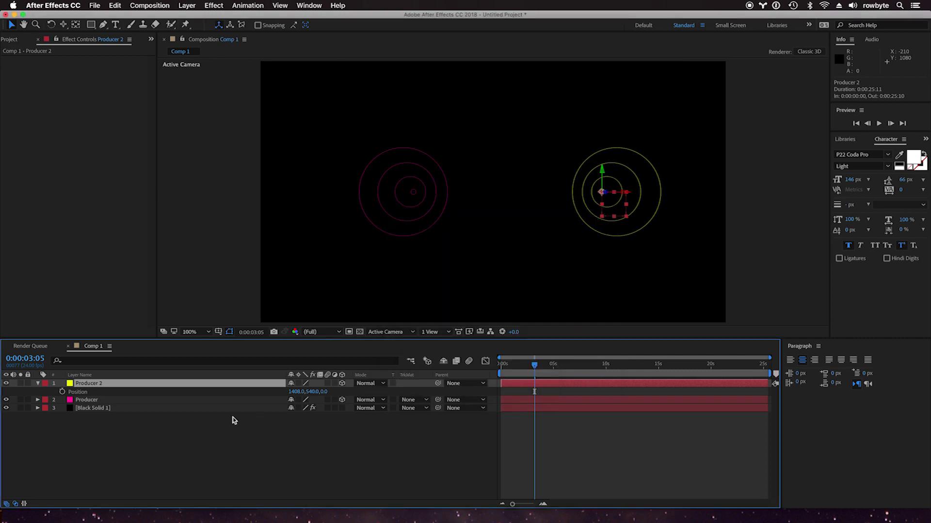
left_click(153, 408)
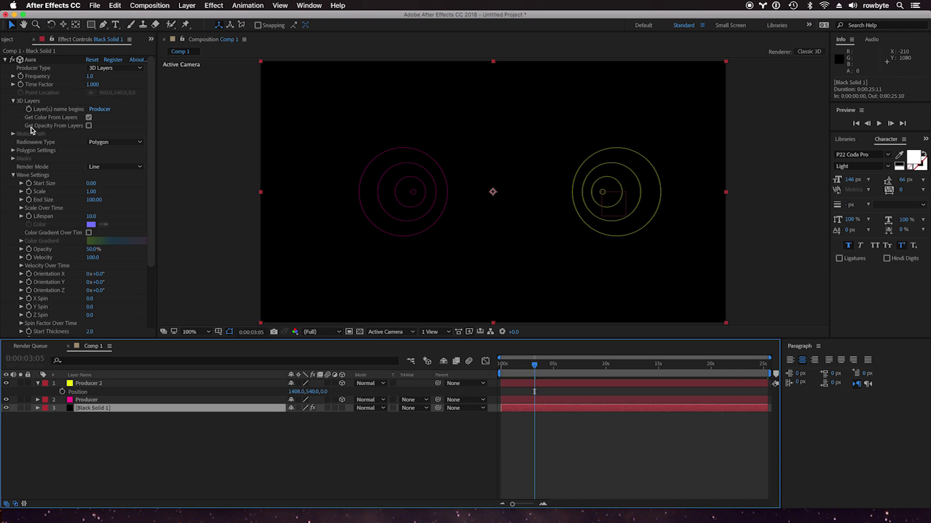
- Enable Aura's Get Opacity From Layers and set the Producer null's opacity to 0%
left_click(88, 126)
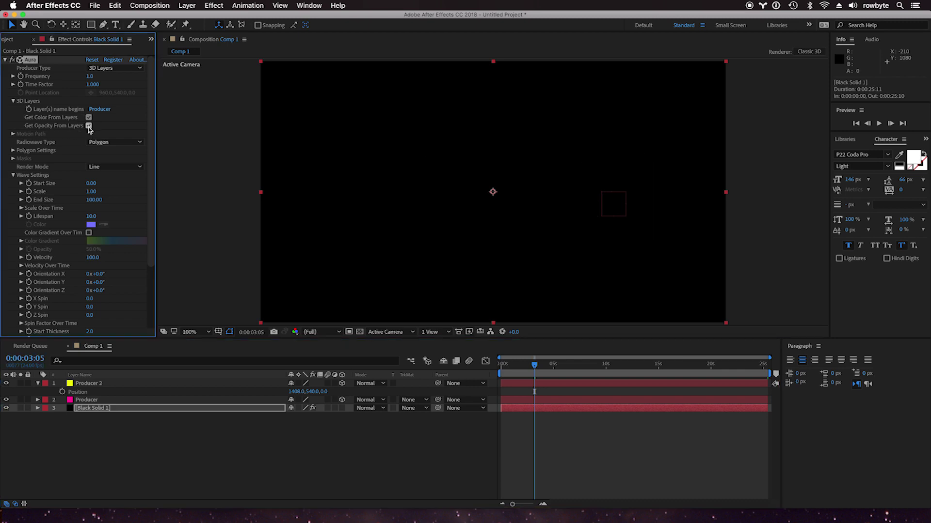
left_click(39, 400)
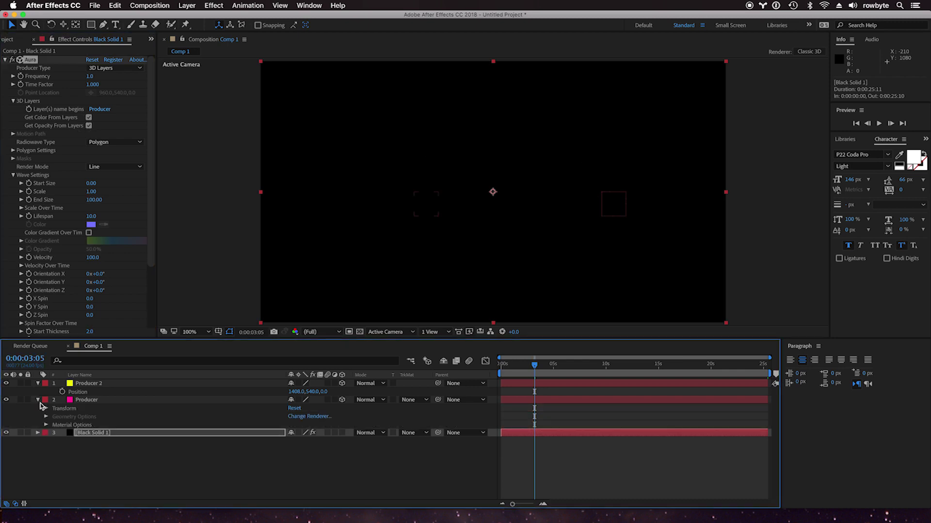
left_click(86, 400)
key("t")
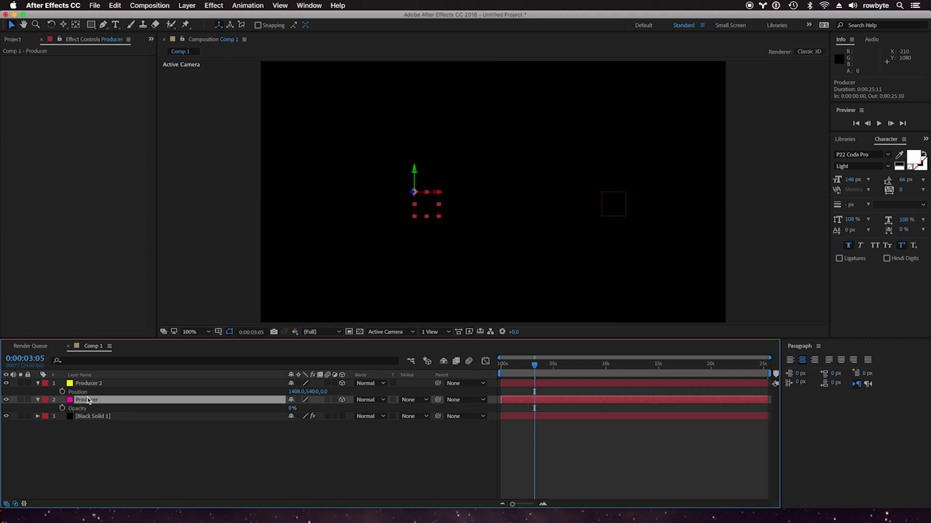
left_click_drag(291, 409, 309, 414)
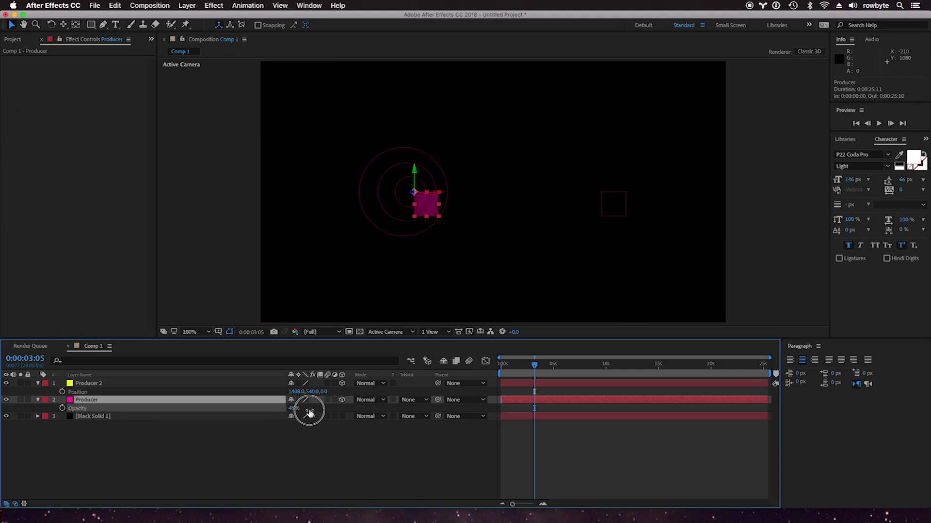
key("Return")
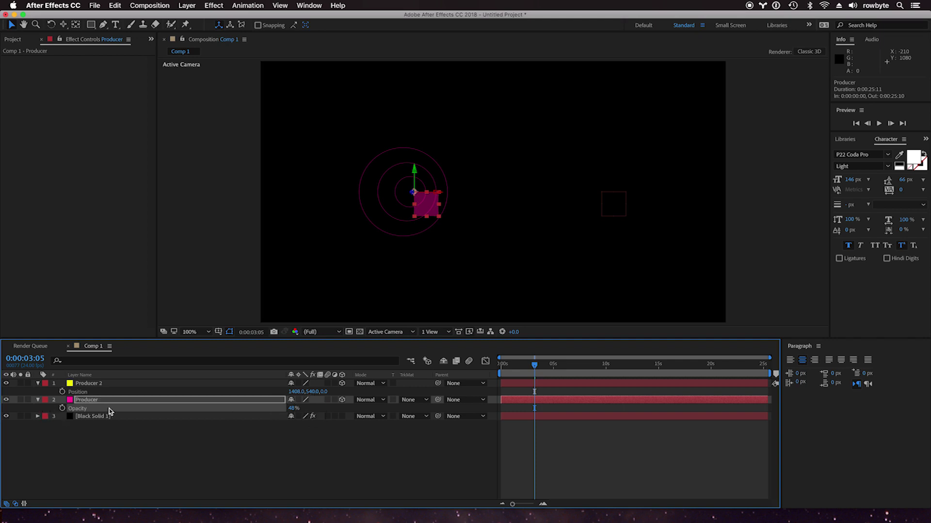
mouse_move(291, 412)
left_mouse_down()
mouse_move(256, 413)
mouse_move(269, 412)
left_mouse_up()
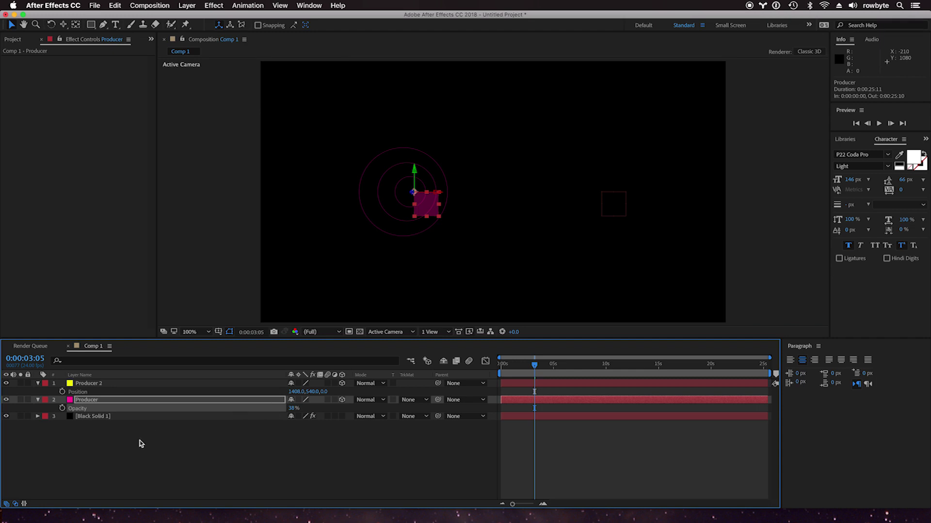
left_click(292, 409)
type("0")
left_click(241, 433)
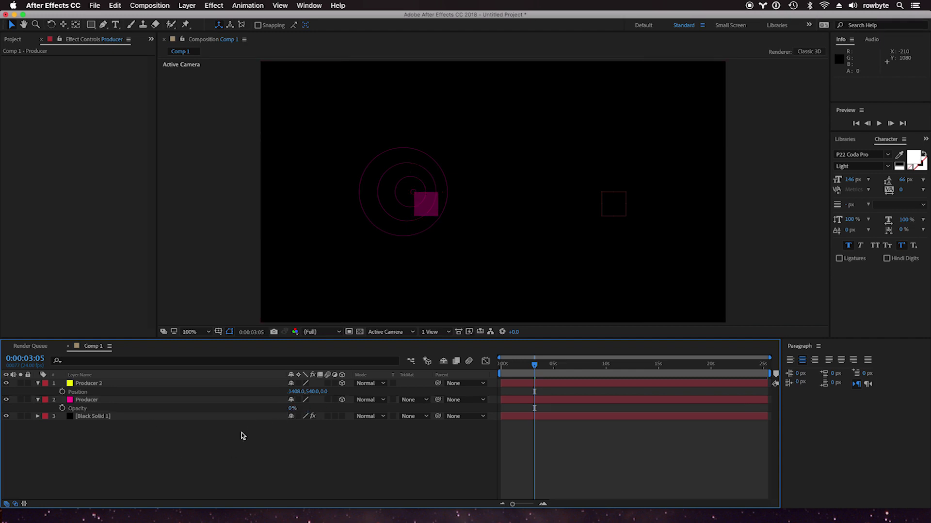
left_click(149, 416)
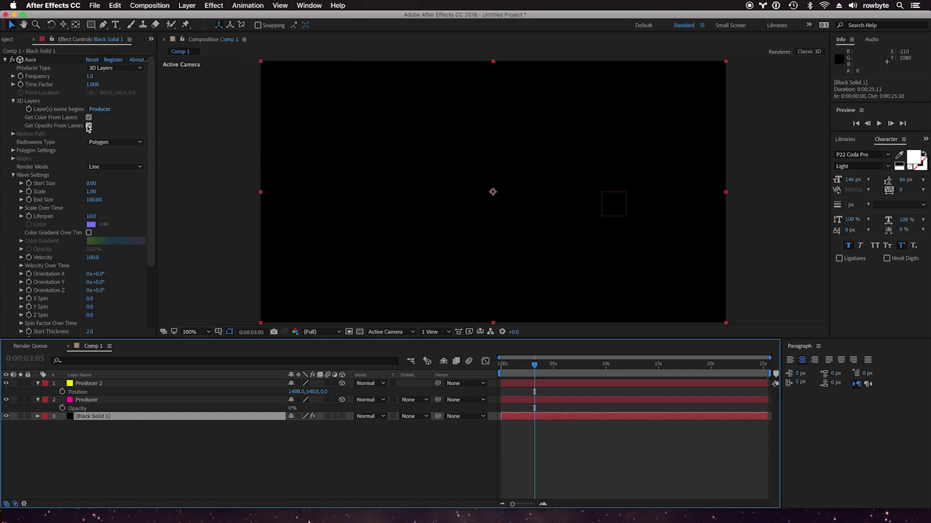
- Uncheck Get Opacity From Layers, then duplicate Producer 2 as Producer 3 at X 1016
left_click(87, 126)
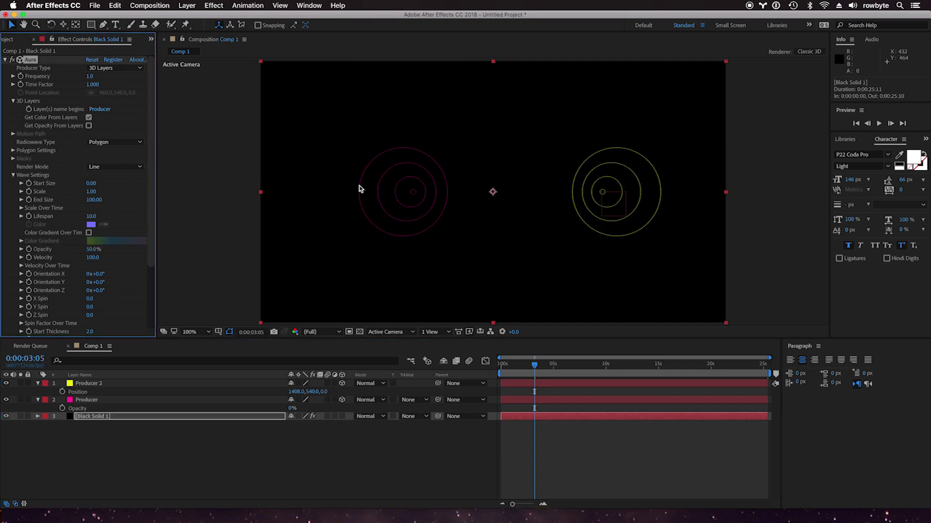
left_click(129, 384)
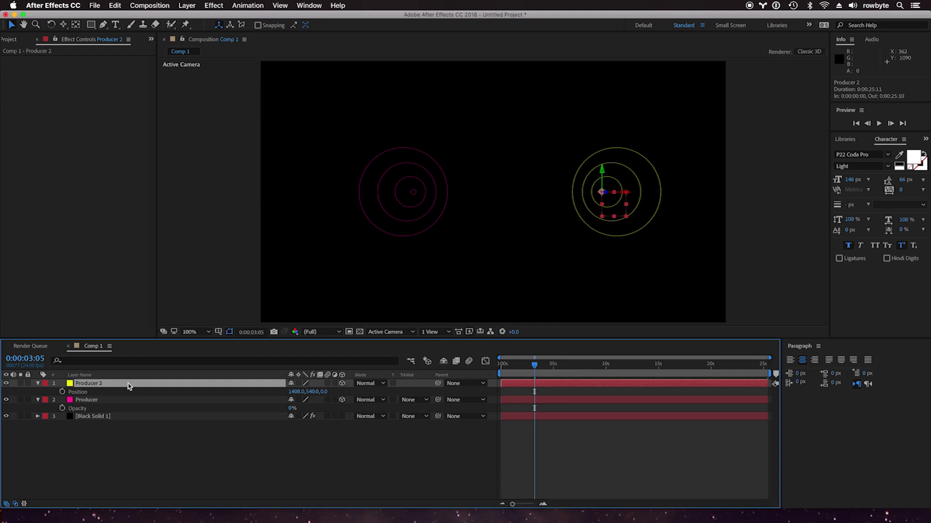
key("super+d")
key("p")
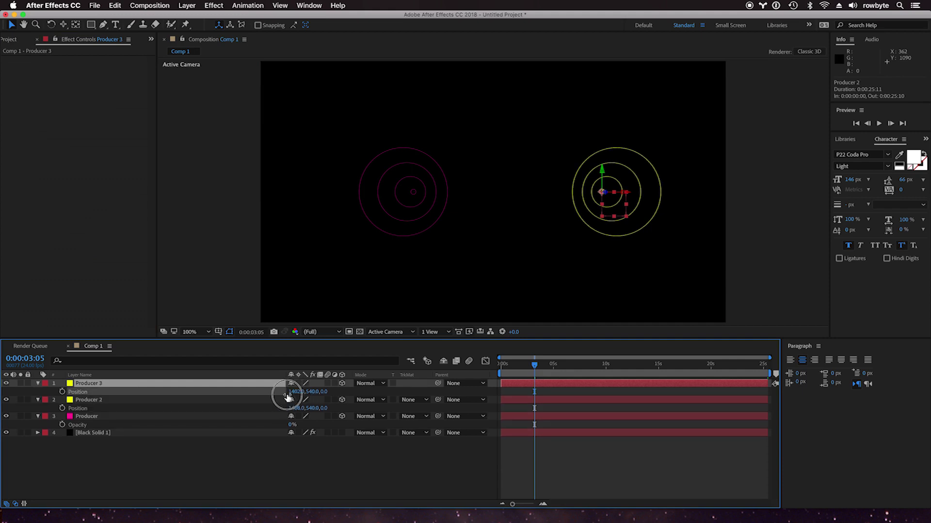
left_click_drag(298, 392, 108, 396)
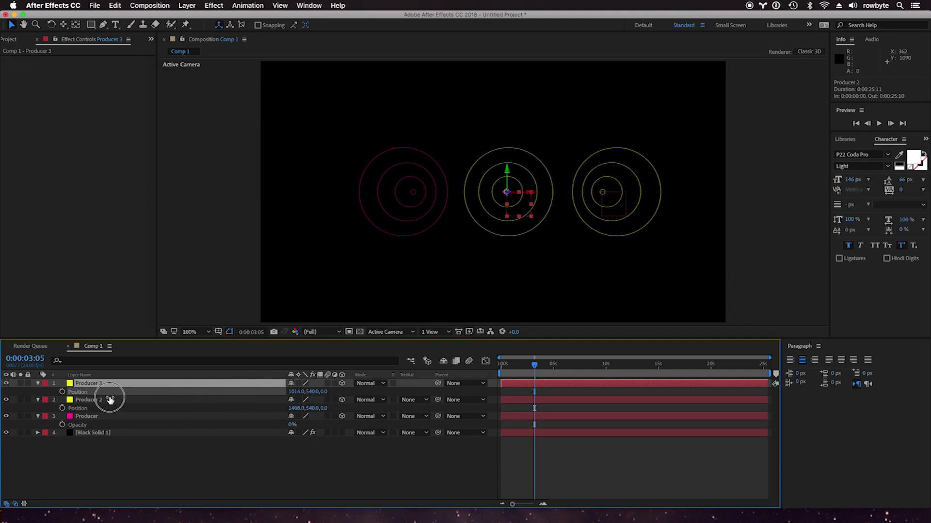
left_click(119, 435)
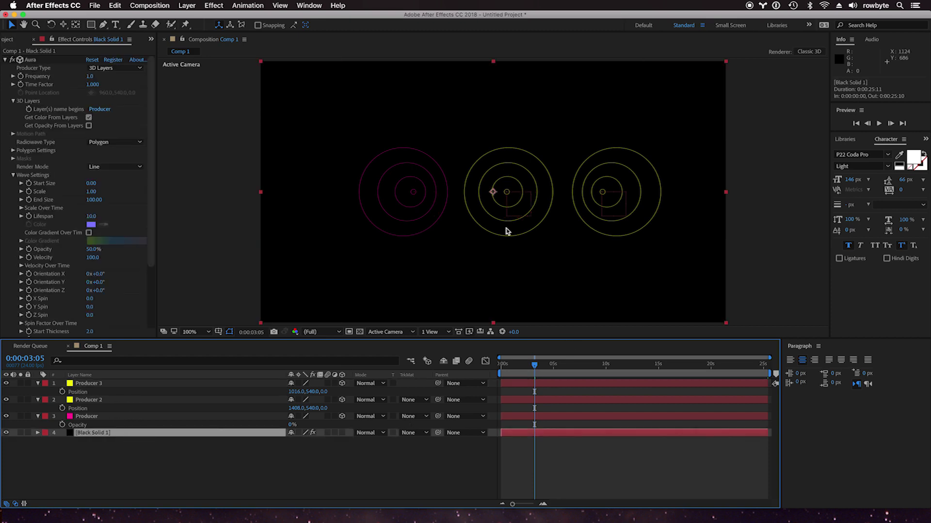